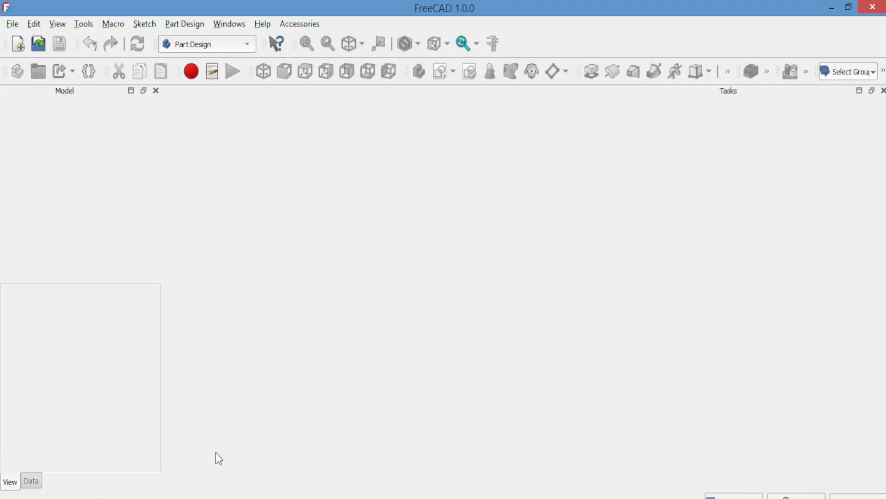
# Create a new document with a body and start a sketch on its XY-plane
pyautogui.click(19, 47)
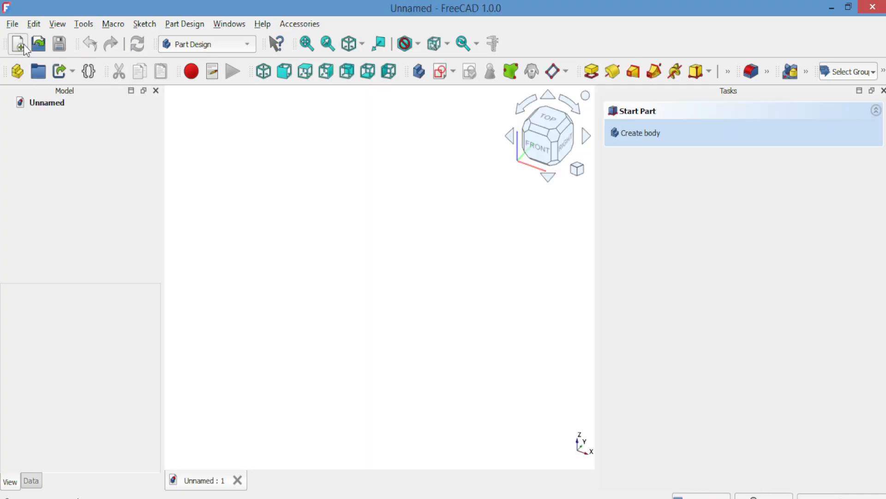
pyautogui.click(418, 72)
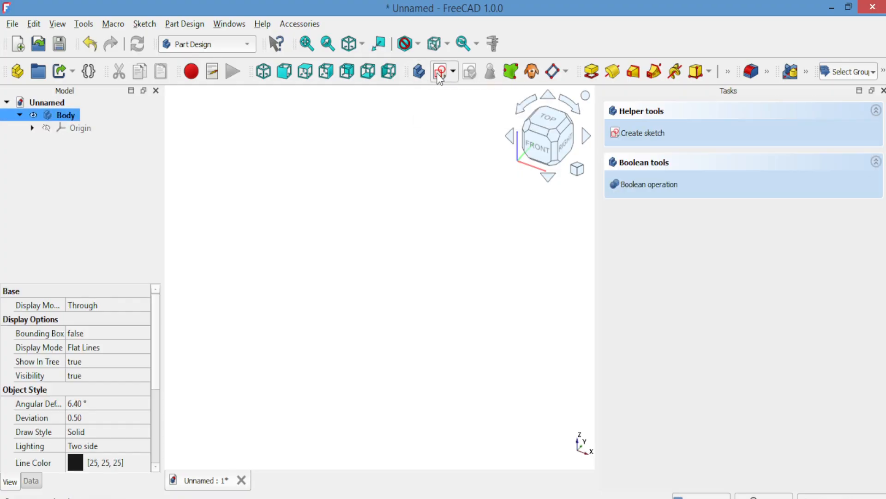
pyautogui.click(438, 73)
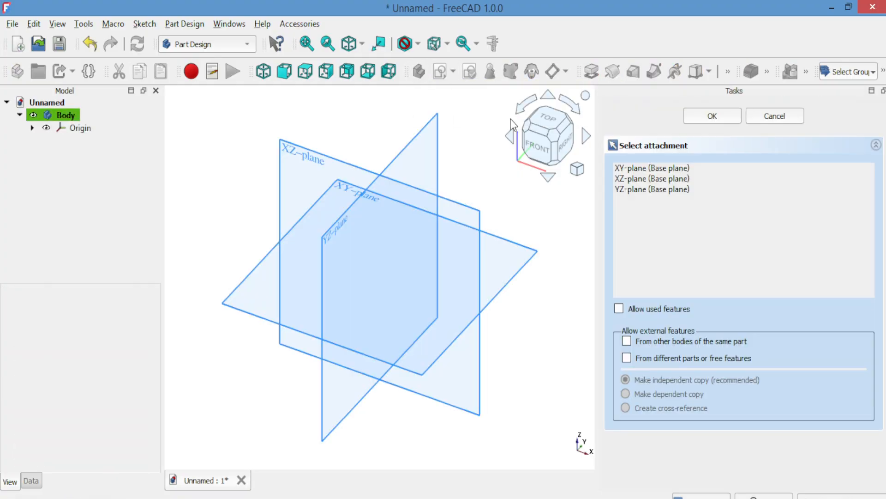
pyautogui.click(629, 169)
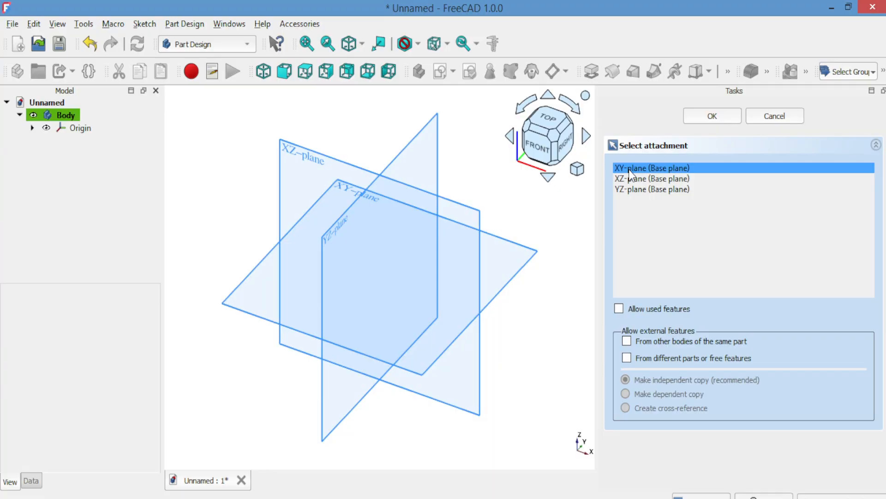
pyautogui.click(690, 116)
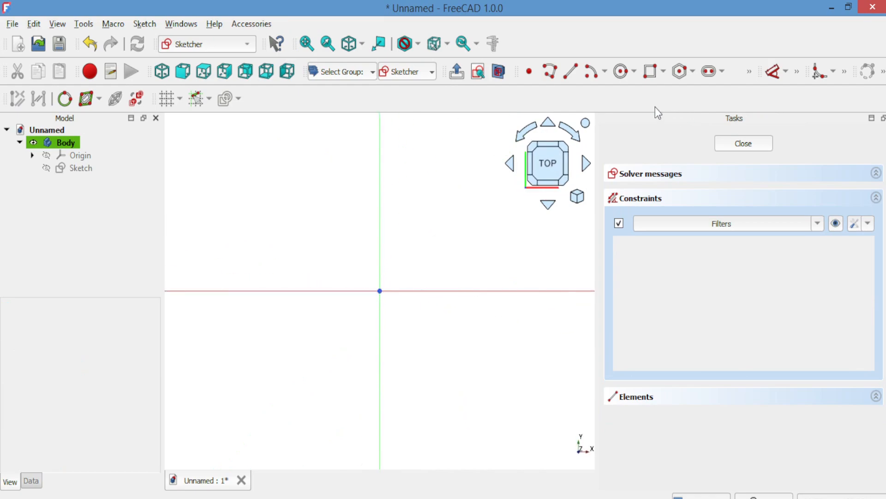
# Sketch a hexagon centred on the origin with a corner on the horizontal axis, about 7.4 mm from centre to corner, and close the sketch
pyautogui.click(693, 73)
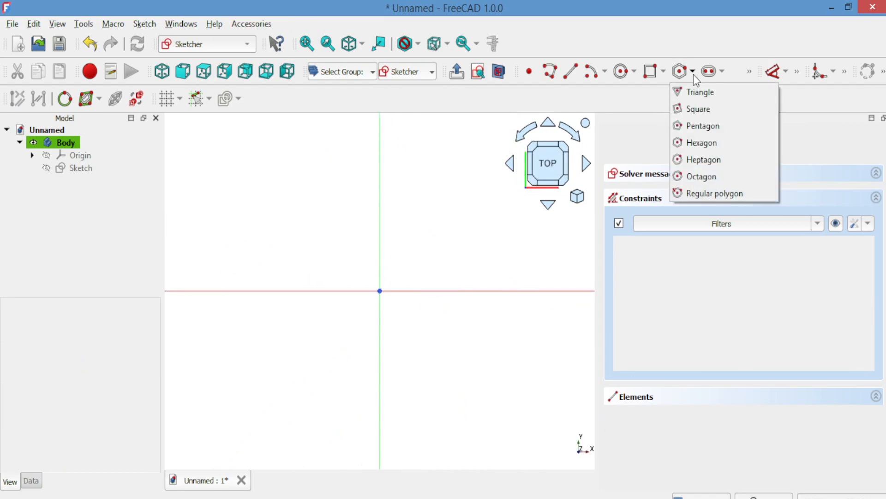
pyautogui.click(693, 142)
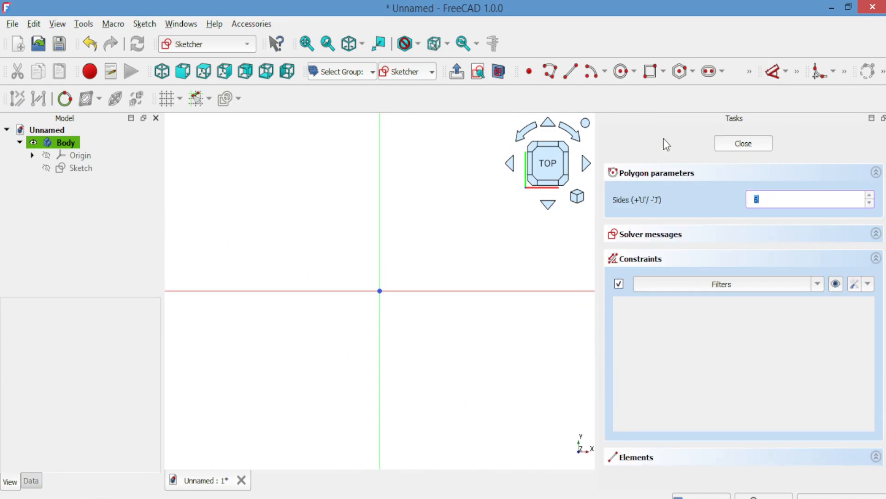
pyautogui.click(379, 291)
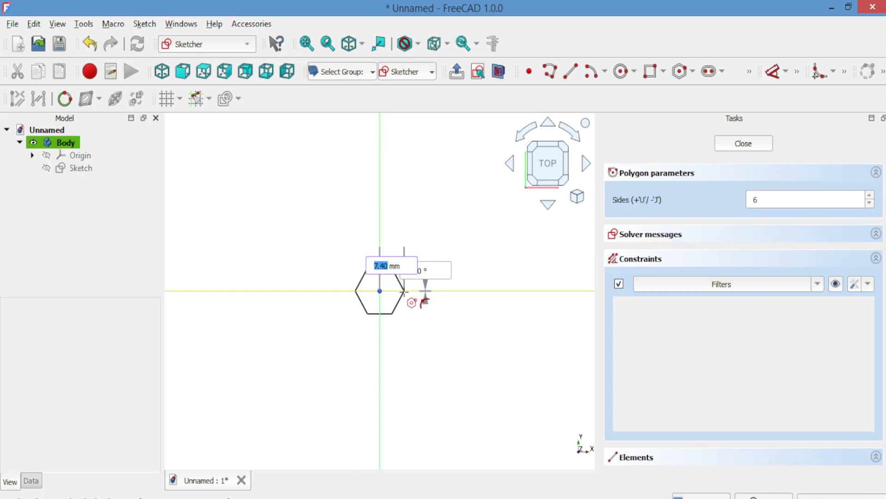
pyautogui.click(405, 291)
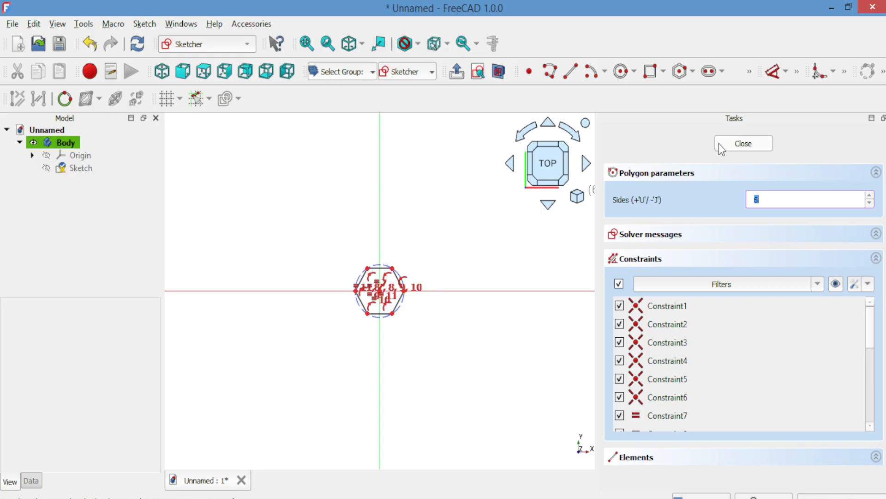
pyautogui.click(731, 146)
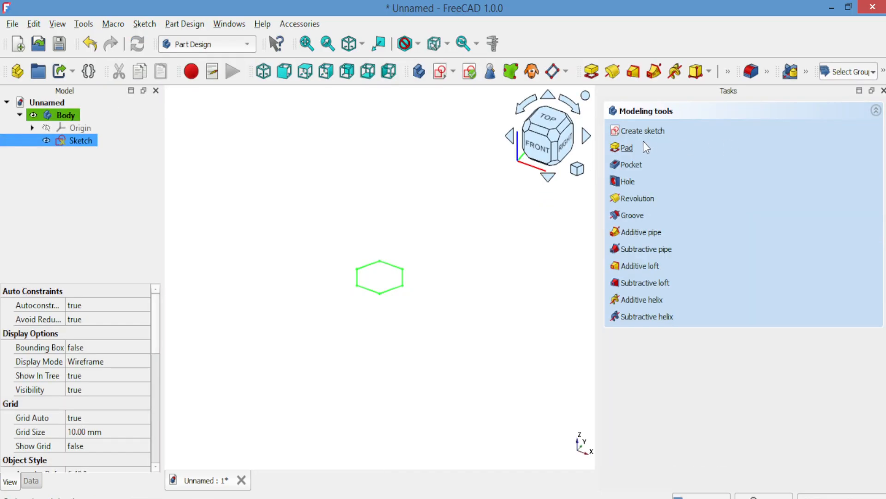
# Pad the hexagon sketch to a length of 6 mm to form the bolt head
pyautogui.click(618, 147)
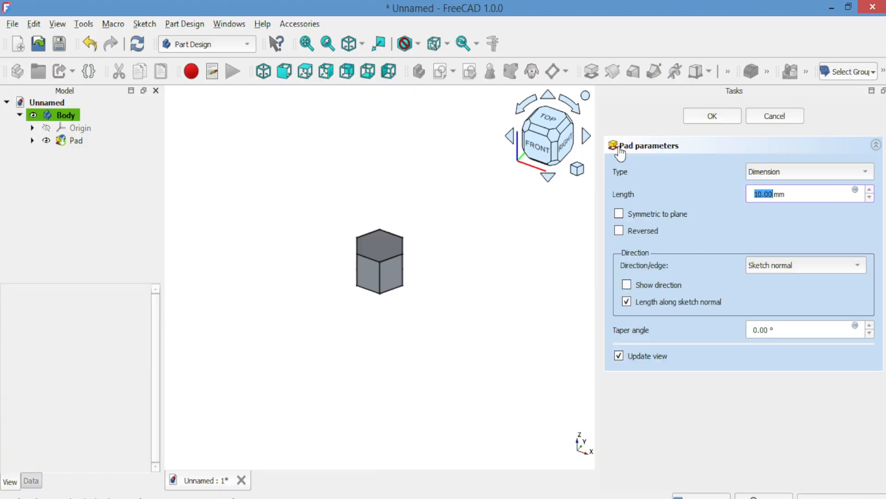
pyautogui.click(869, 197)
pyautogui.click(869, 197)
pyautogui.click(869, 197)
pyautogui.click(869, 197)
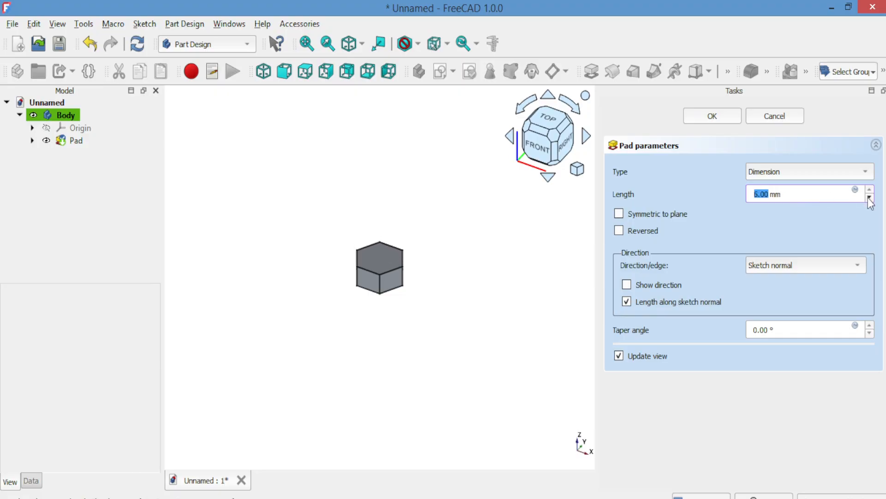
pyautogui.click(721, 116)
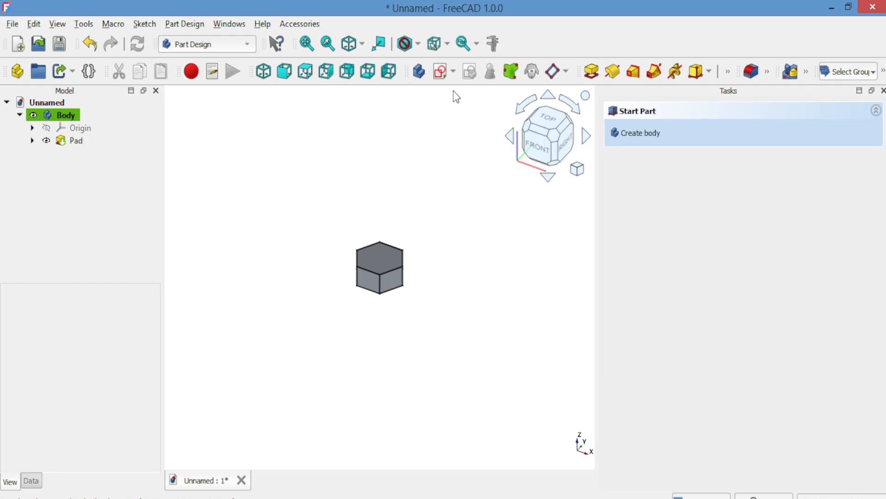
# Sketch a circle about 6.9 mm in diameter centred on the origin of the XY-plane and close the sketch
pyautogui.click(441, 72)
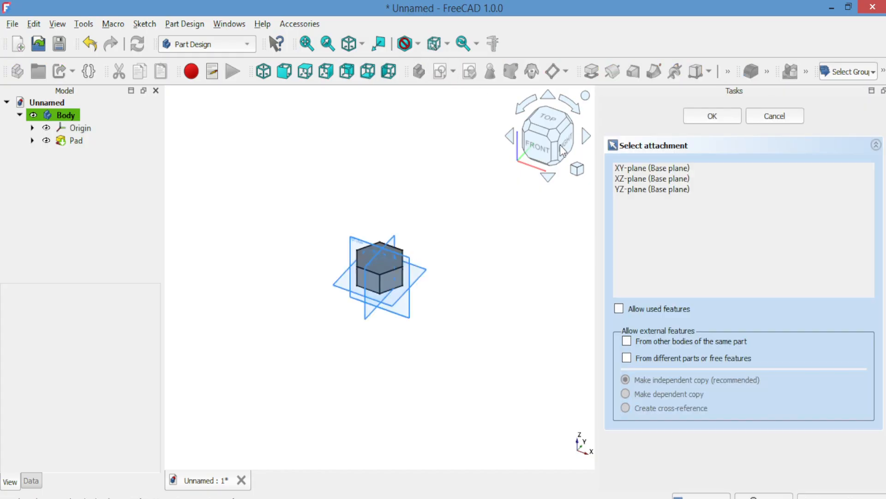
pyautogui.click(630, 169)
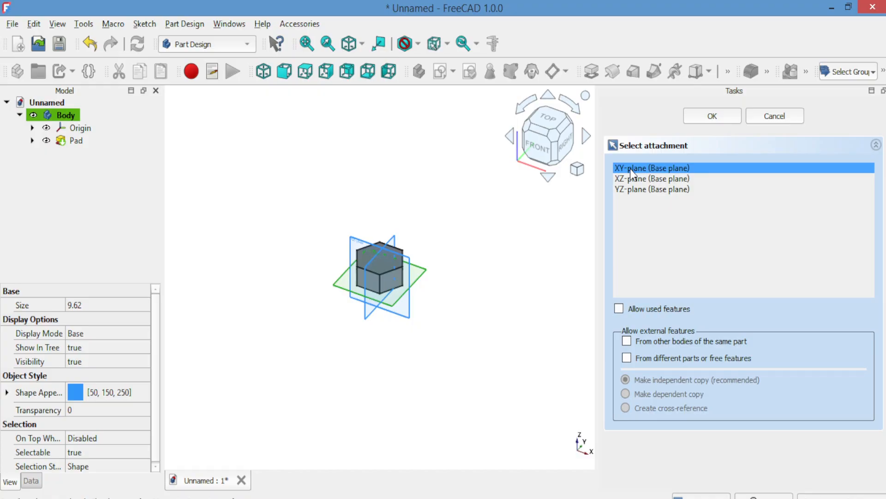
pyautogui.click(704, 118)
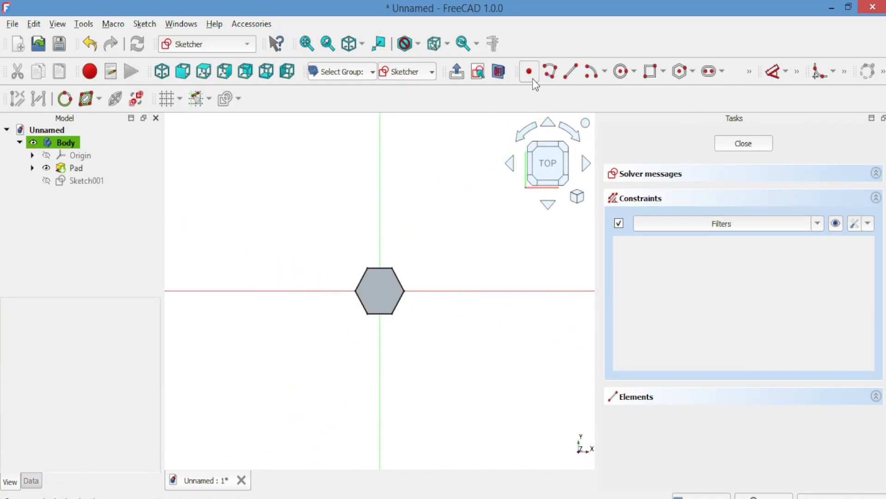
pyautogui.click(621, 71)
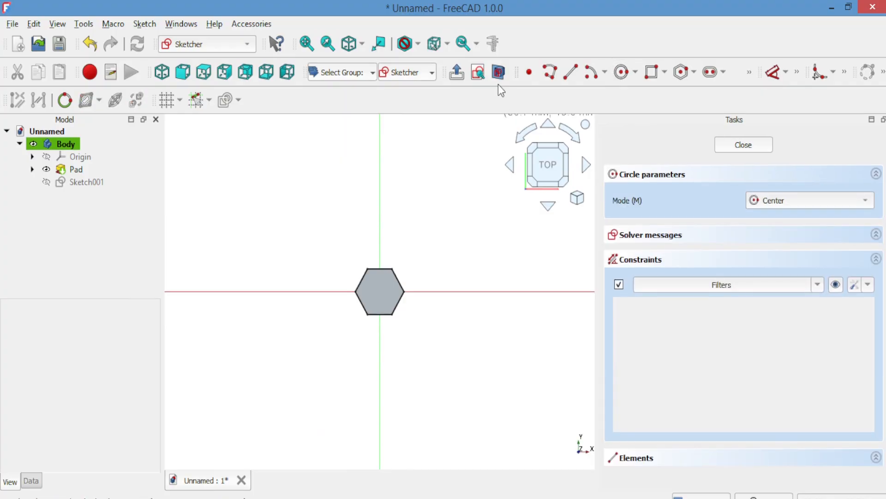
pyautogui.click(380, 291)
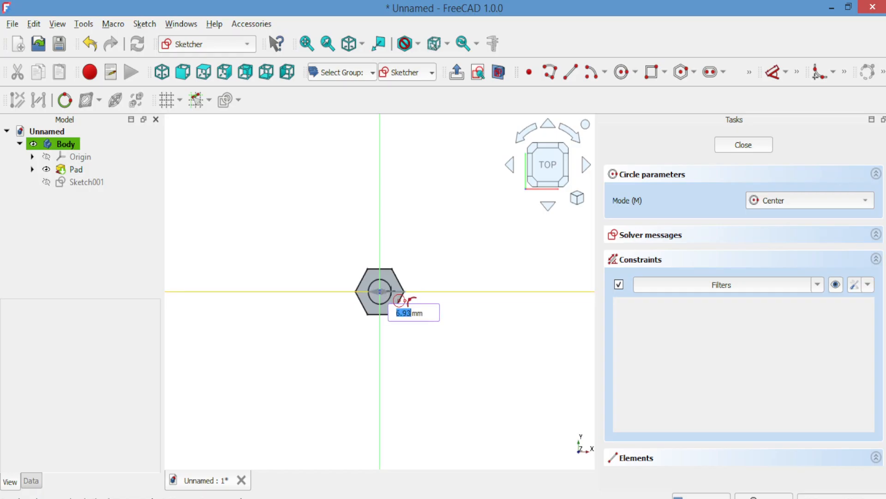
pyautogui.click(399, 299)
pyautogui.click(721, 144)
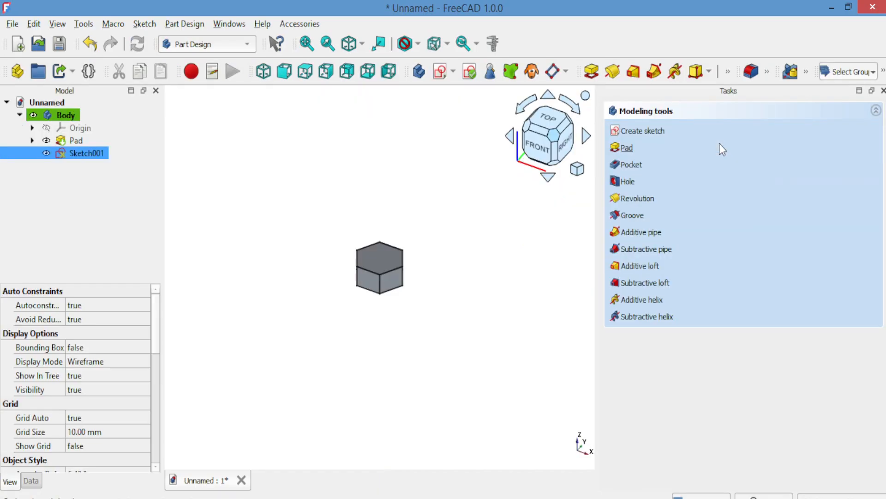
# Pad the circle sketch to form the bolt shank, setting its length with the expression 30
pyautogui.click(627, 148)
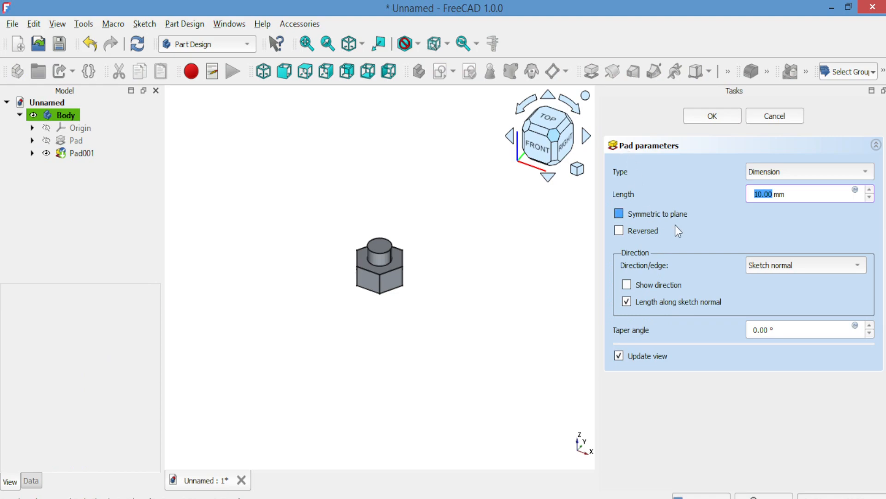
pyautogui.click(869, 190)
pyautogui.click(869, 191)
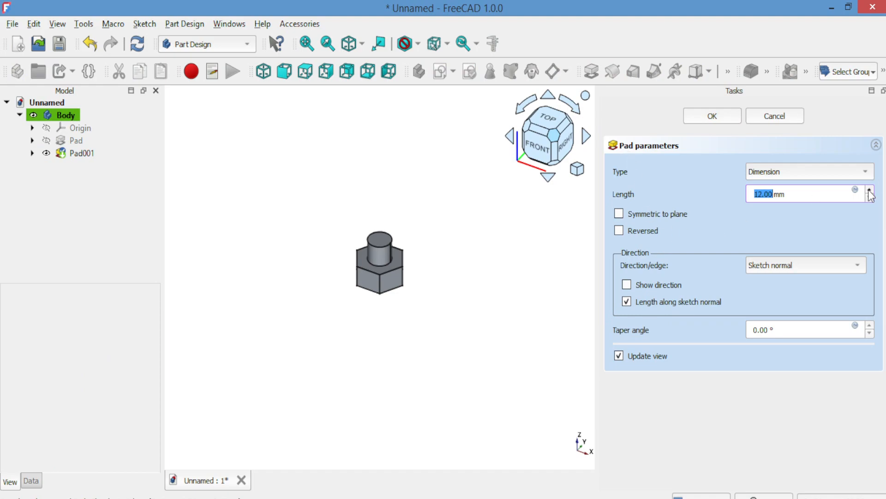
pyautogui.click(870, 191)
pyautogui.click(869, 191)
pyautogui.doubleClick(868, 191)
pyautogui.doubleClick(869, 191)
pyautogui.click(869, 191)
pyautogui.click(869, 192)
pyautogui.click(869, 192)
pyautogui.click(869, 196)
pyautogui.click(869, 195)
pyautogui.click(869, 195)
pyautogui.click(870, 191)
pyautogui.click(870, 191)
pyautogui.click(869, 190)
pyautogui.click(870, 190)
pyautogui.click(870, 190)
pyautogui.click(869, 190)
pyautogui.click(869, 190)
pyautogui.click(869, 190)
pyautogui.click(869, 191)
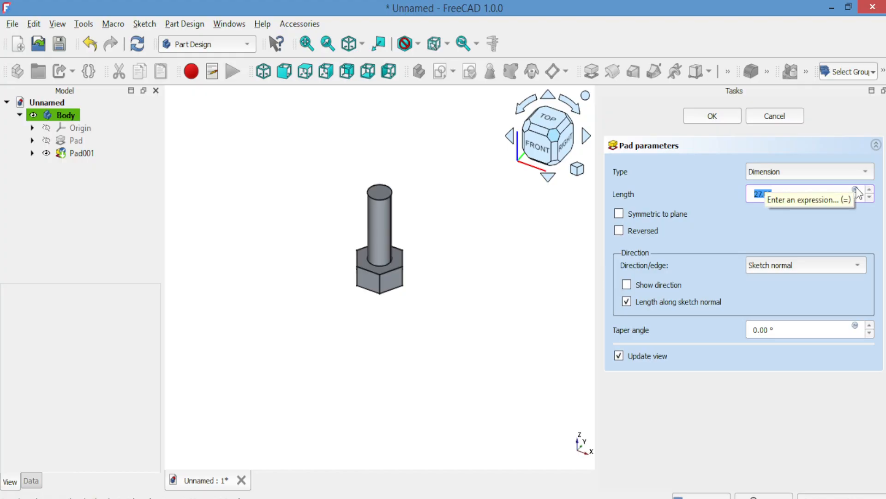
pyautogui.click(856, 190)
pyautogui.write('30')
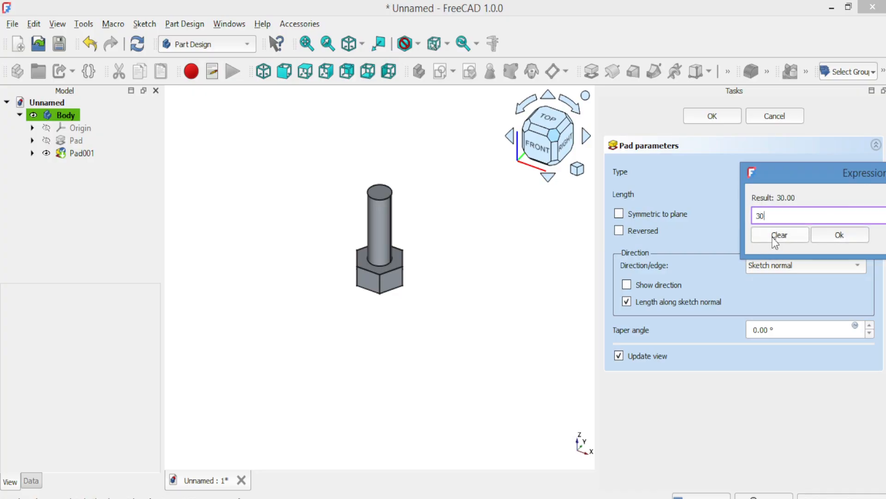
pyautogui.click(822, 233)
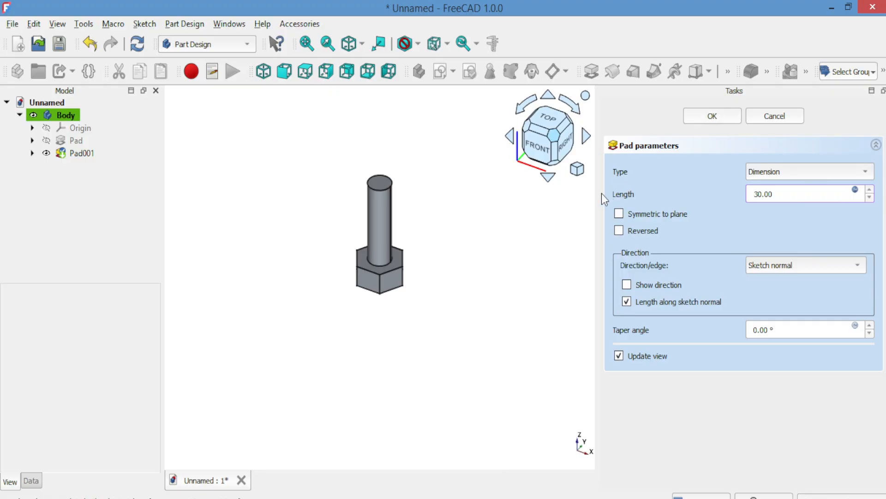
pyautogui.click(284, 73)
pyautogui.press('Return')
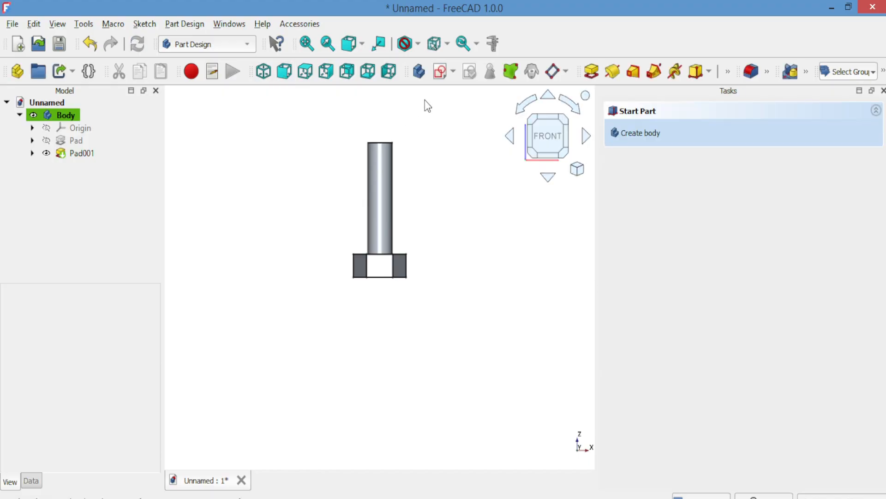
# Fillet the circular edge at the free end of the shank with a 1 mm radius
pyautogui.click(380, 143)
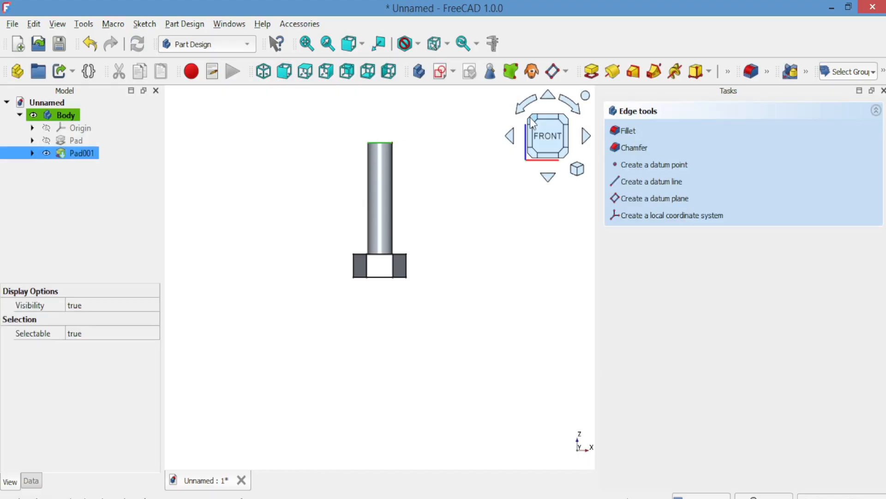
pyautogui.click(751, 71)
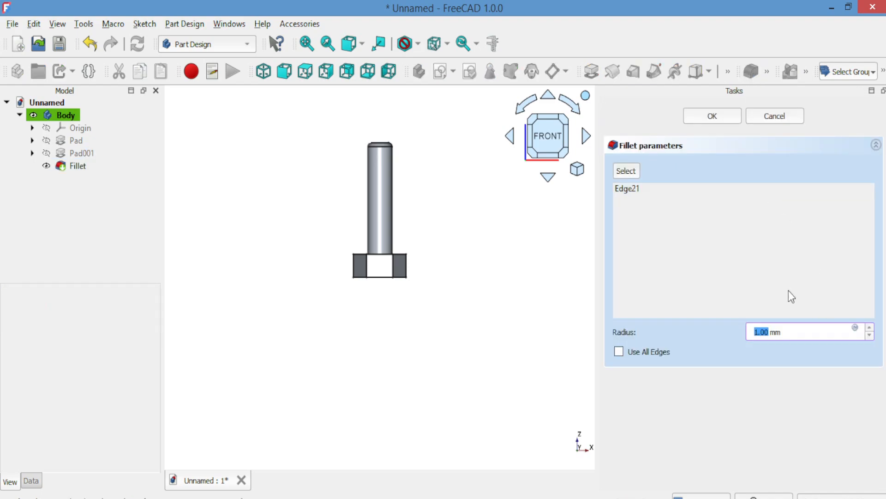
pyautogui.click(707, 120)
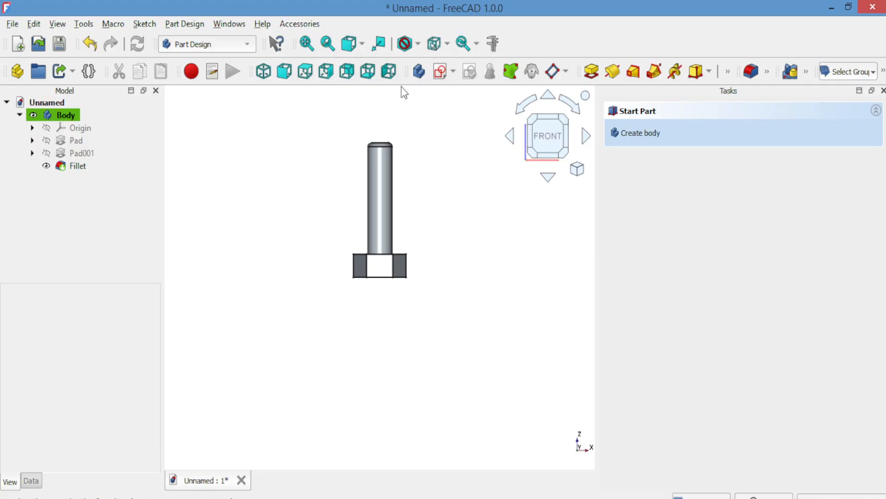
# Create a second body and start a sketch on its XZ-plane
pyautogui.click(416, 77)
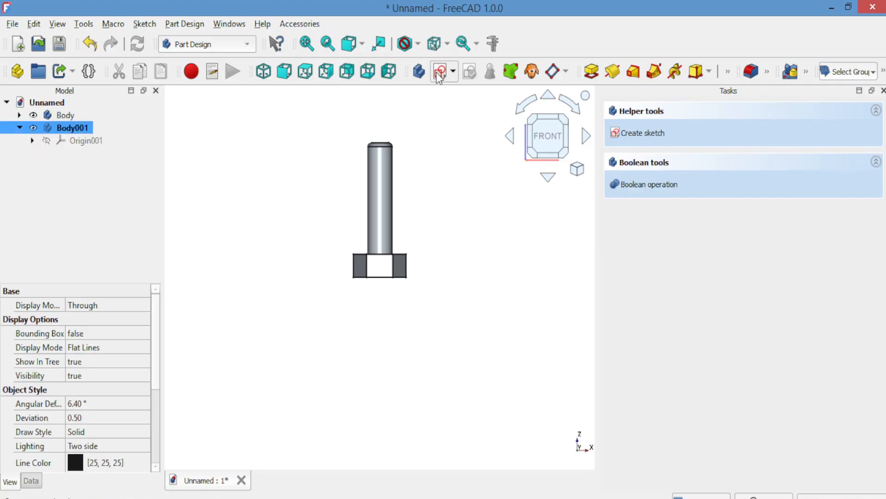
pyautogui.click(438, 76)
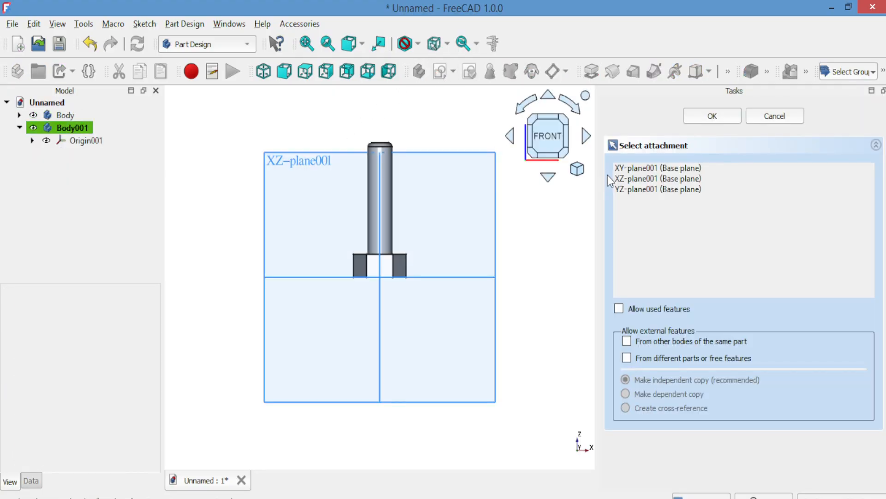
pyautogui.click(626, 178)
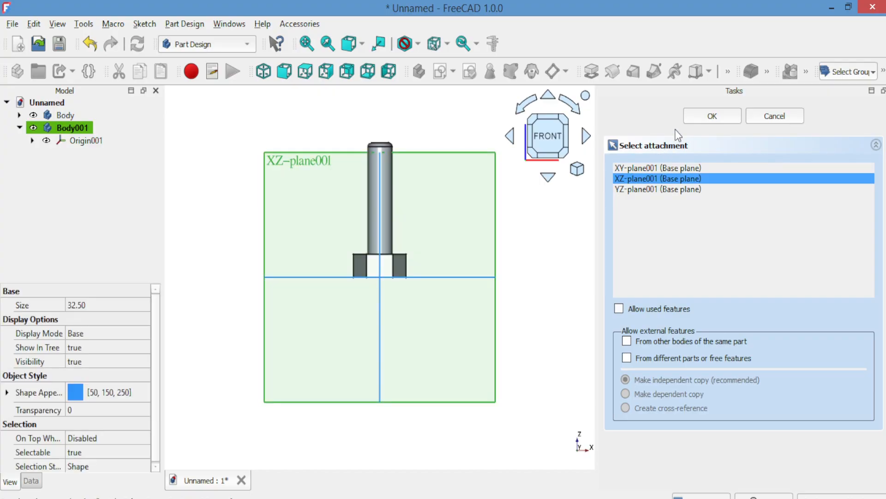
pyautogui.click(697, 117)
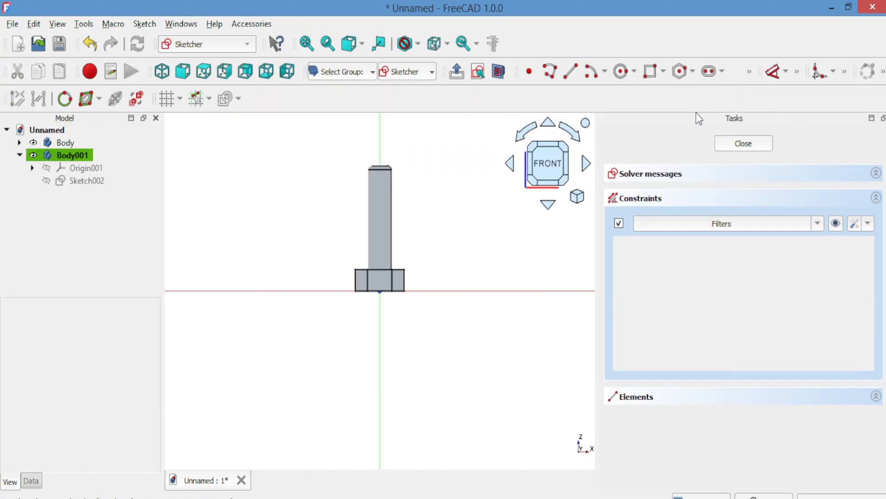
# Sketch a small closed triangle beside the shank just above the head, with a vertical side along the shank's edge, and close the sketch
pyautogui.click(499, 77)
pyautogui.click(550, 74)
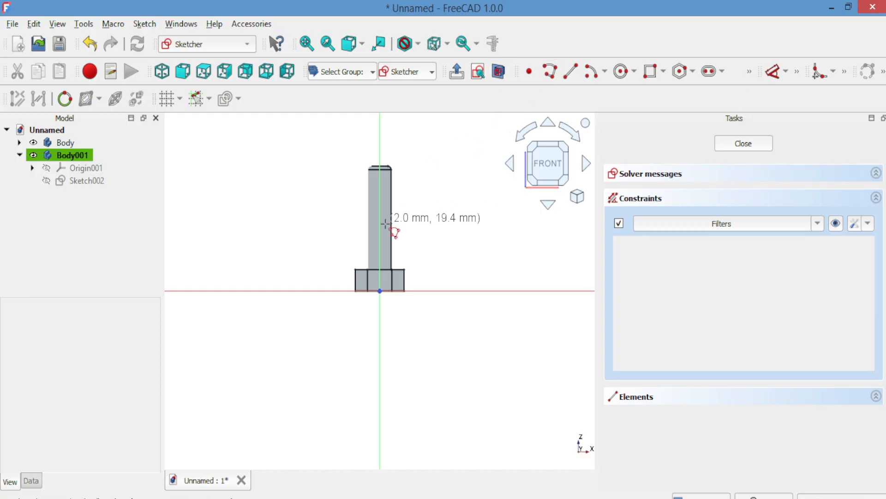
pyautogui.click(396, 254)
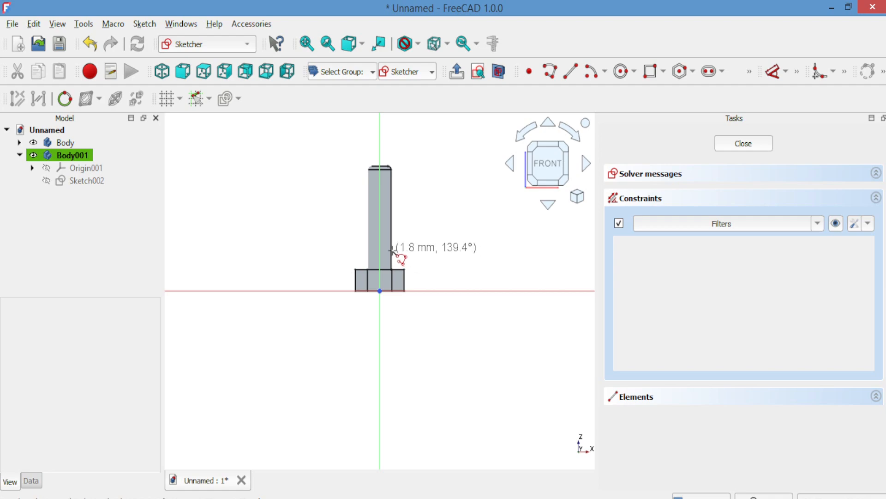
pyautogui.click(392, 251)
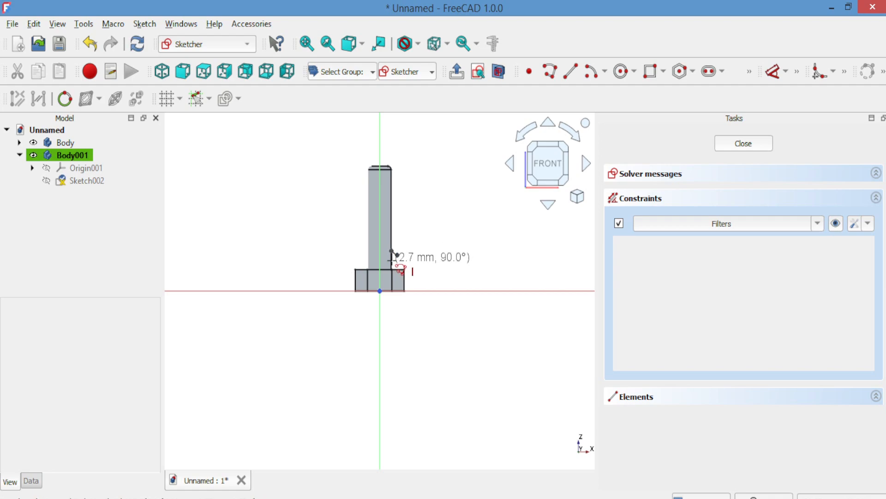
pyautogui.click(397, 256)
pyautogui.scroll(5, 421, 198)
pyautogui.press('Escape')
pyautogui.press('Escape')
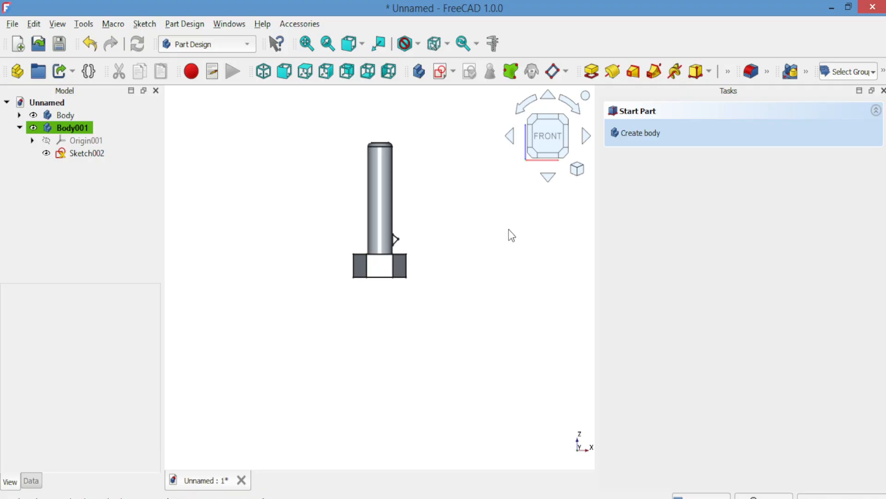
# Transform the second body along the X-axis toward the shank so its triangular profile partly sinks into the shank's edge
pyautogui.scroll(5, 511, 235)
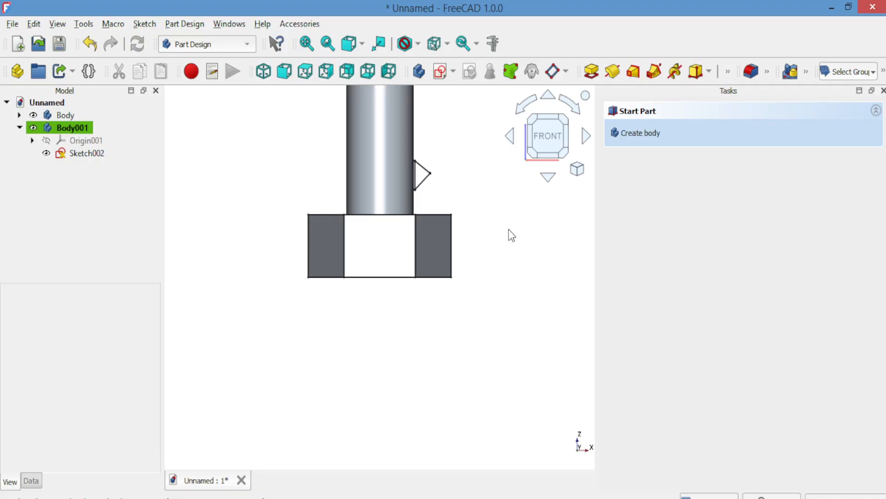
pyautogui.press('Down')
pyautogui.press('Down')
pyautogui.press('Down')
pyautogui.press('Down')
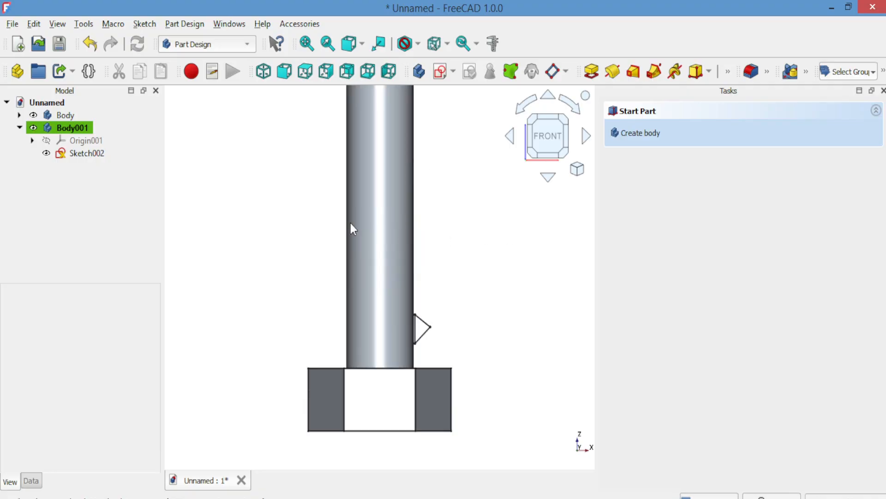
pyautogui.click(71, 130)
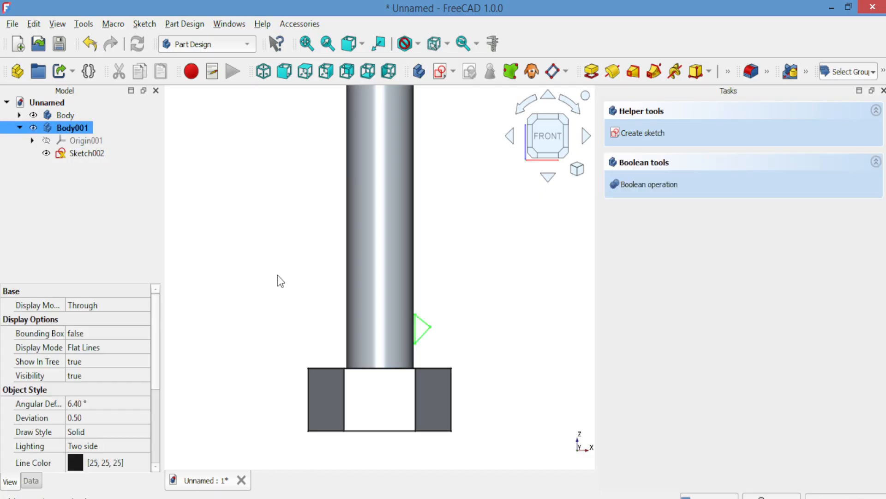
pyautogui.rightClick(519, 286)
pyautogui.click(525, 283)
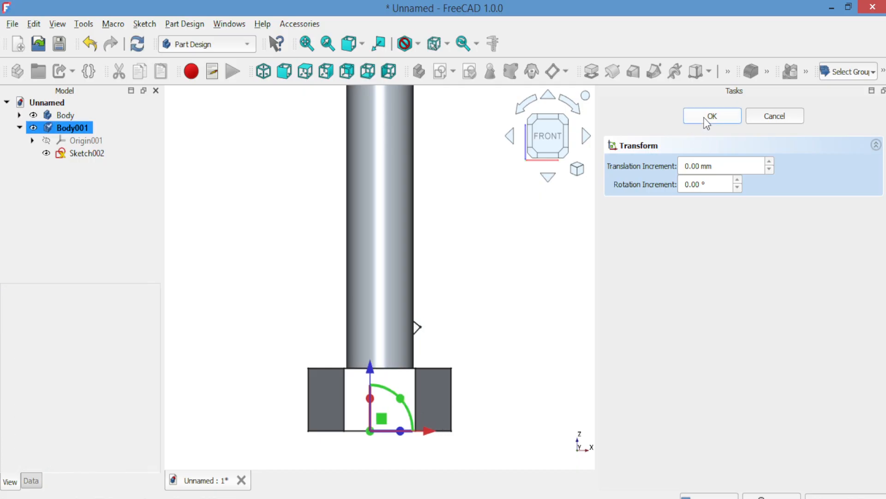
pyautogui.click(706, 117)
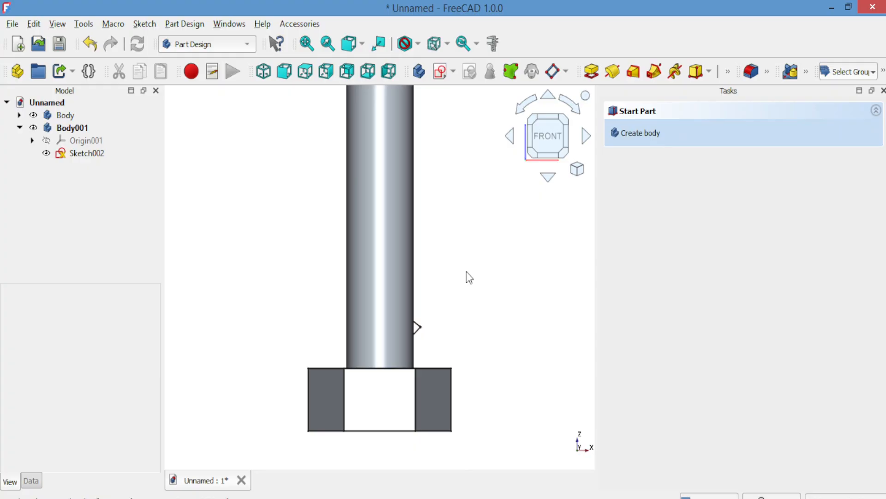
# Create an additive helix from the triangular sketch around the vertical sketch axis, with pitch 1.60 and height 16.50 mm
pyautogui.scroll(-2, 466, 272)
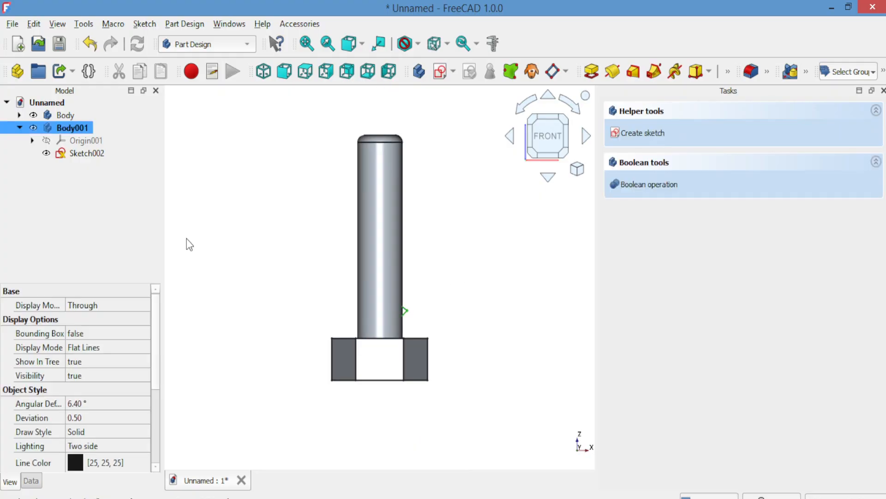
pyautogui.click(90, 154)
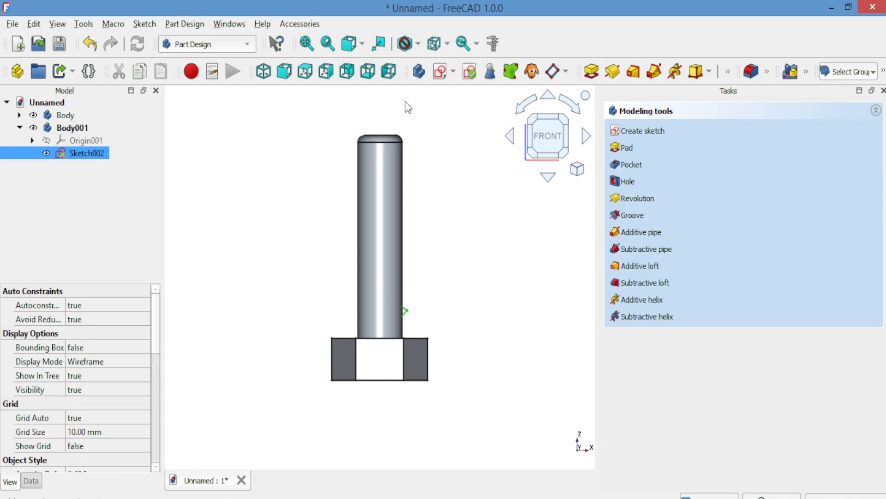
pyautogui.click(641, 300)
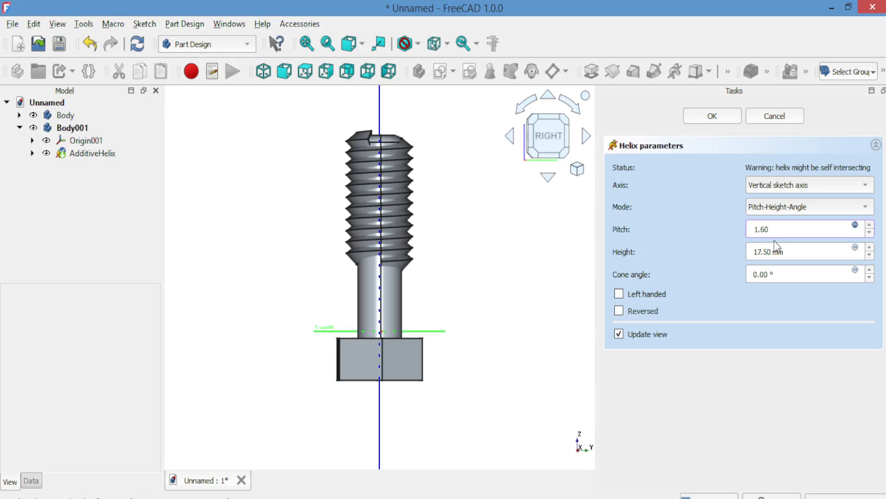
pyautogui.click(870, 255)
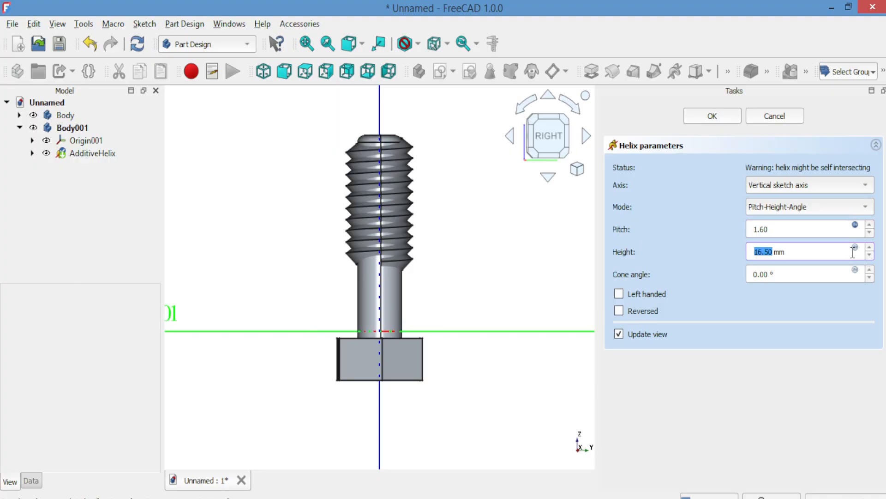
# Examine the thread preview from the head and the free end of the shank, and accept the helix
pyautogui.click(546, 179)
pyautogui.click(547, 178)
pyautogui.click(546, 178)
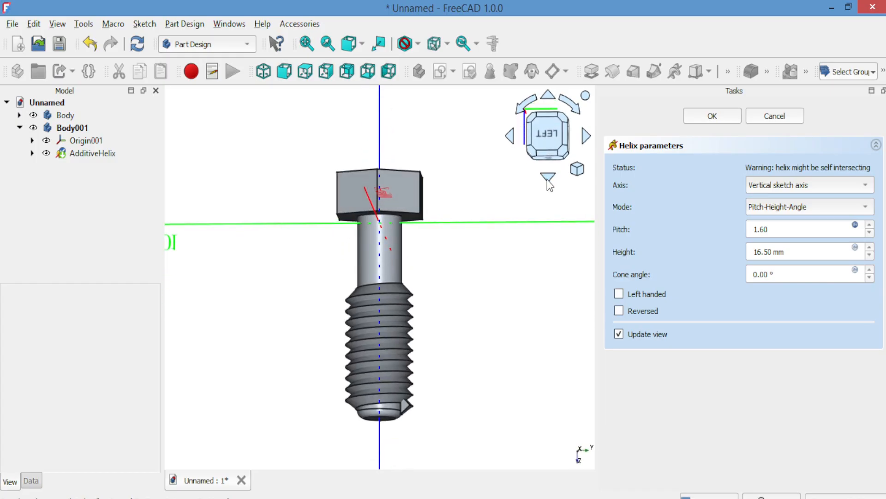
pyautogui.click(548, 179)
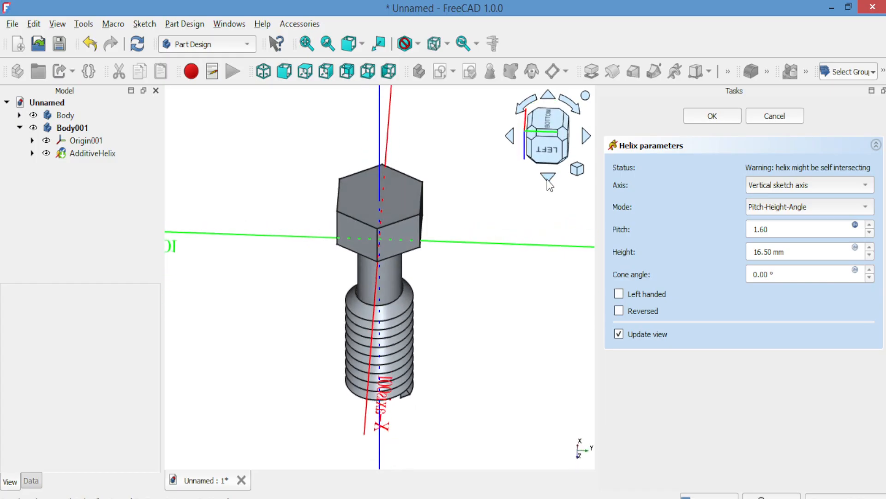
pyautogui.click(509, 136)
pyautogui.click(510, 136)
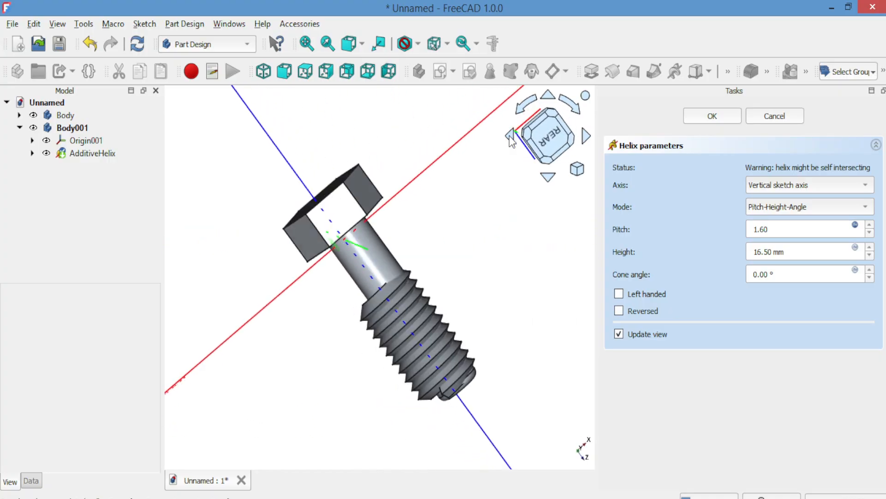
pyautogui.click(510, 136)
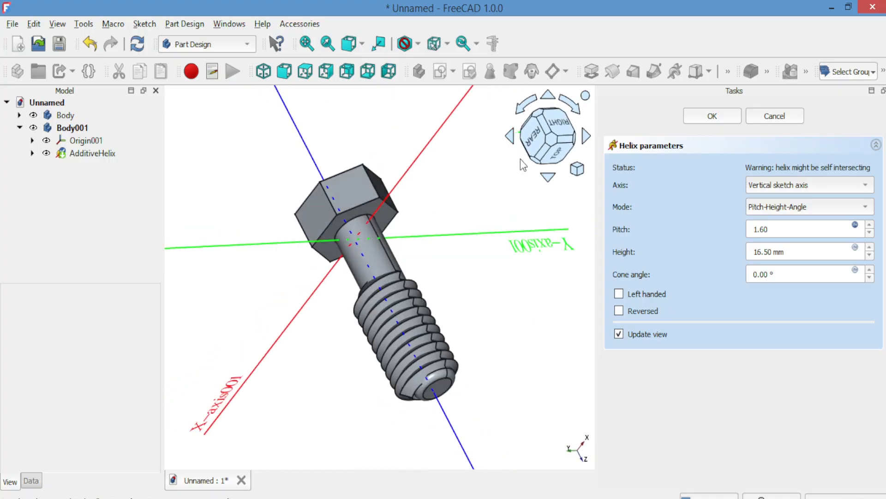
pyautogui.click(548, 178)
pyautogui.click(548, 178)
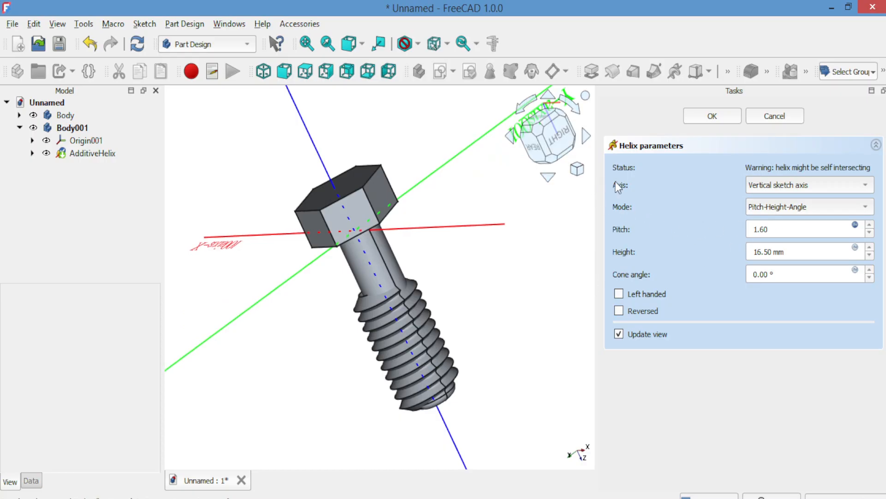
pyautogui.click(702, 116)
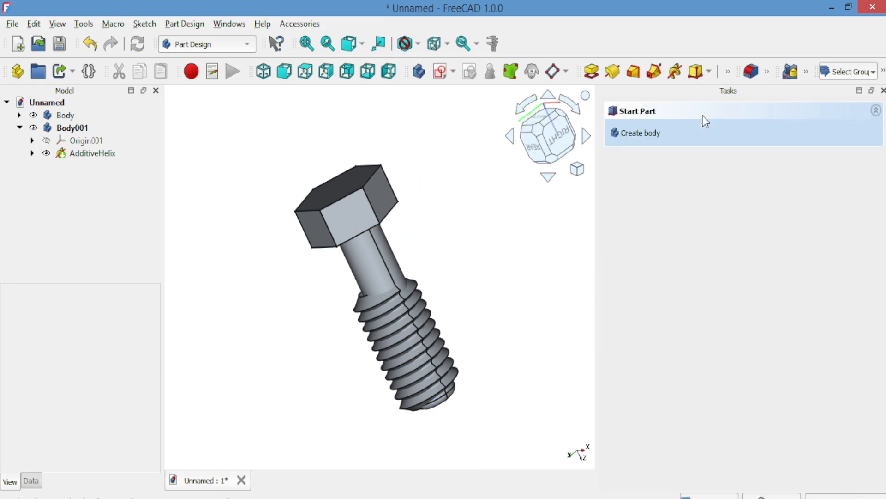